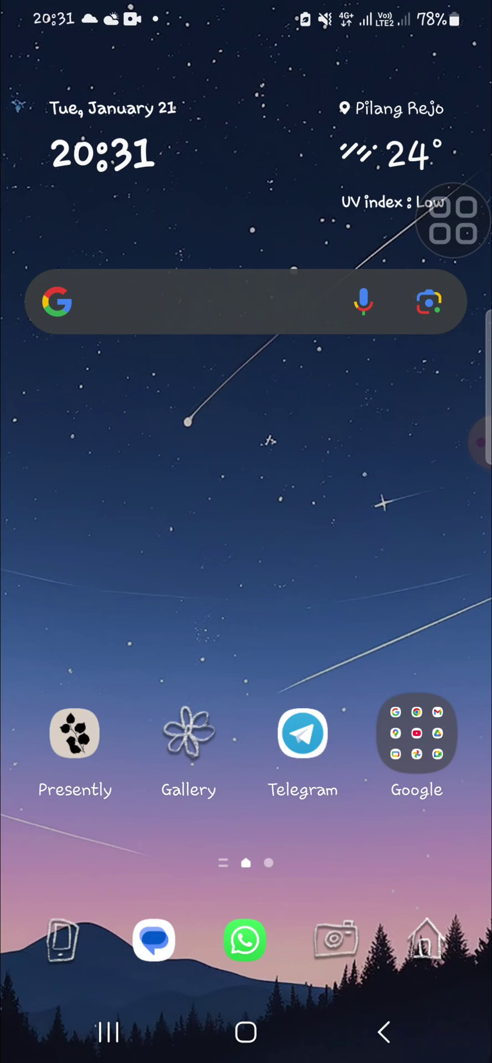
Step: Open the app list and the Microsoft folder showing Microsoft 365, OneDrive and Outlook
{"action": "left_click_drag", "start_coordinate": [335, 593], "coordinate": [361, 446]}
{"action": "left_click_drag", "start_coordinate": [453, 219], "coordinate": [452, 103]}
{"action": "left_click", "coordinate": [401, 199]}
{"action": "left_click_drag", "start_coordinate": [452, 103], "coordinate": [119, 476]}
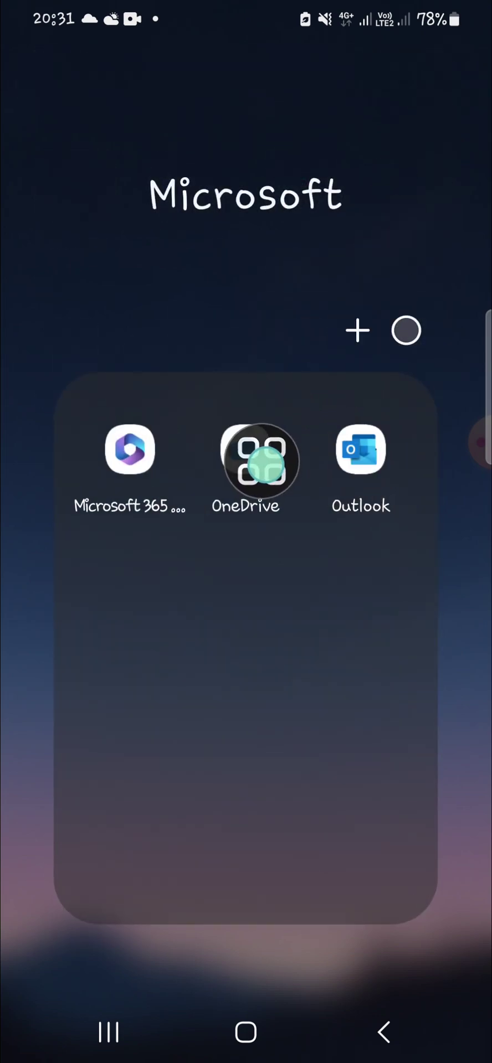
Step: Launch Microsoft 365 and create a new blank Word document
{"action": "left_click", "coordinate": [156, 461]}
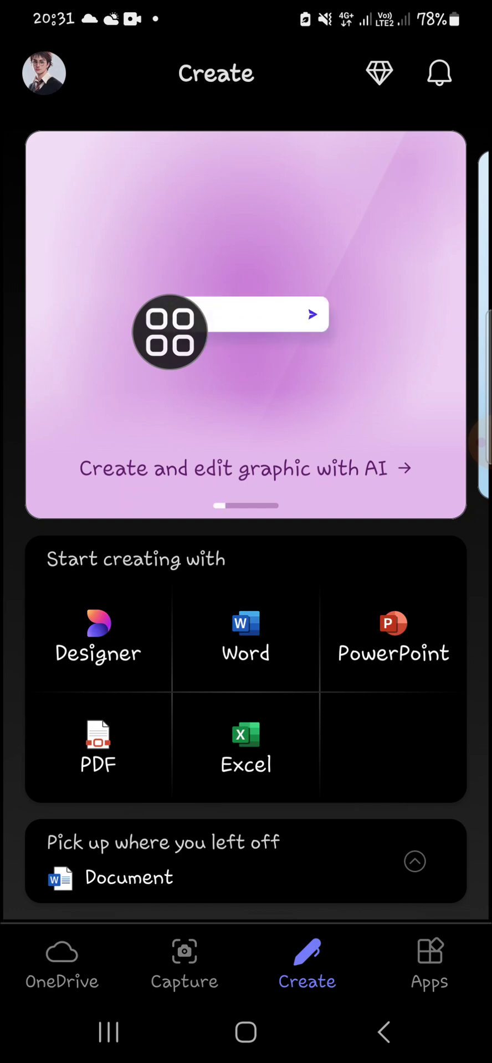
{"action": "left_click", "coordinate": [245, 636]}
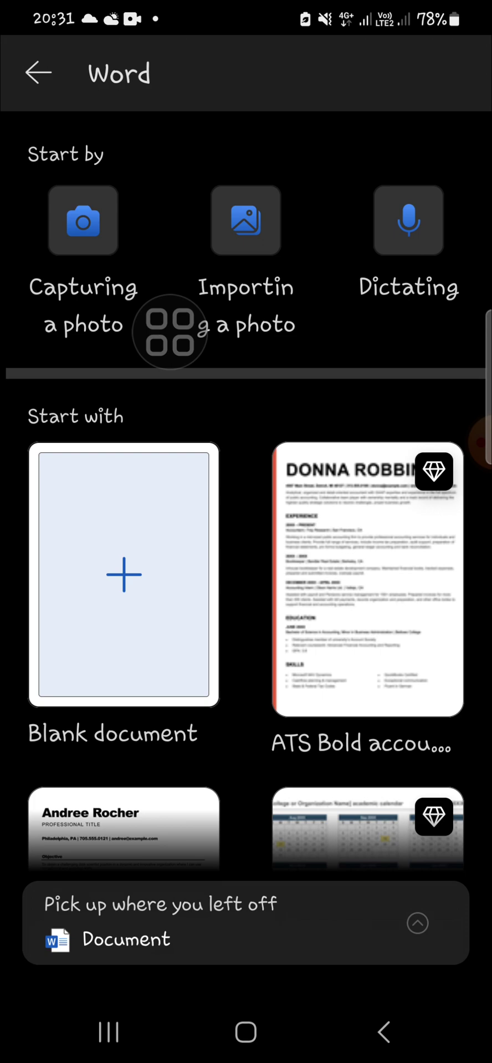
{"action": "left_click", "coordinate": [123, 574]}
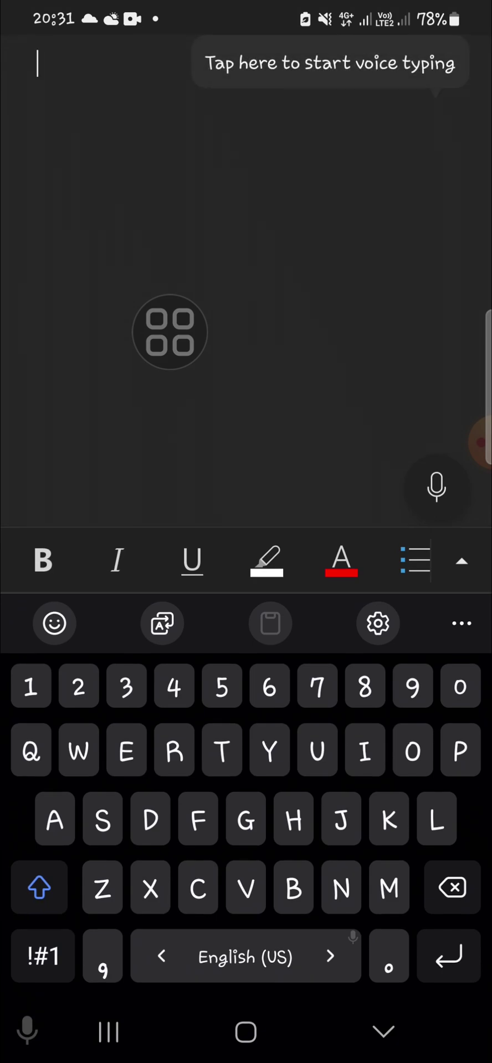
Step: Dismiss the keyboard and switch Document (1) to a light page background
{"action": "left_click", "coordinate": [308, 134]}
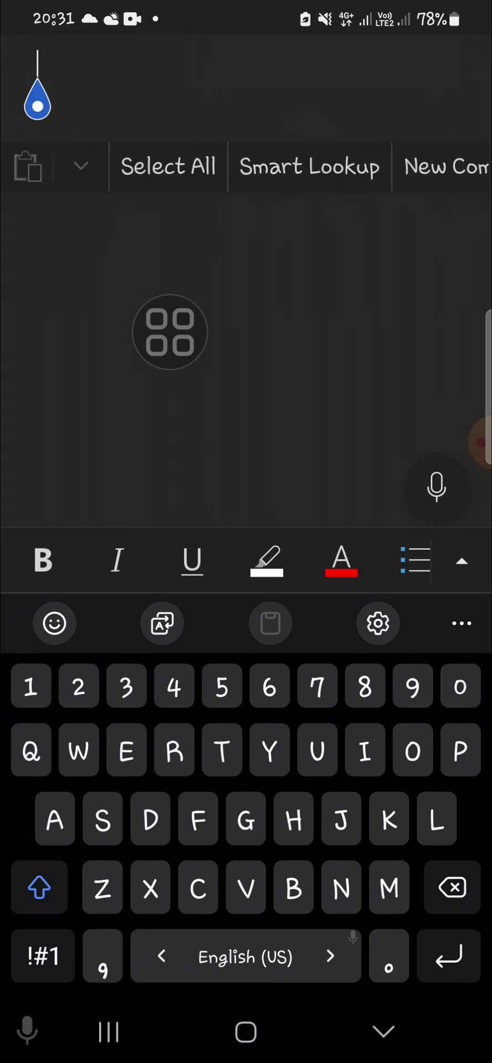
{"action": "left_click", "coordinate": [361, 379]}
{"action": "left_click", "coordinate": [363, 135]}
{"action": "left_click", "coordinate": [349, 312]}
{"action": "left_click", "coordinate": [383, 1031]}
{"action": "left_click", "coordinate": [454, 96]}
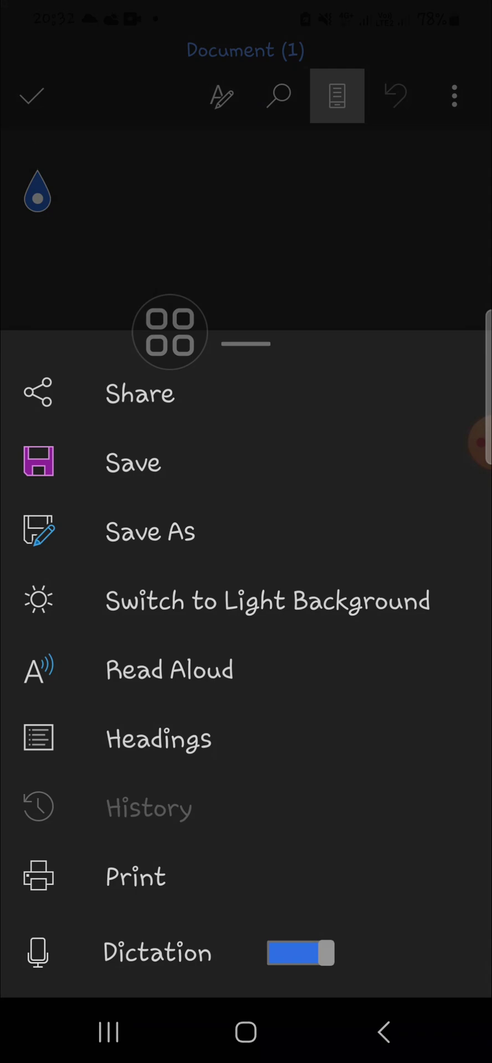
{"action": "left_click", "coordinate": [268, 600]}
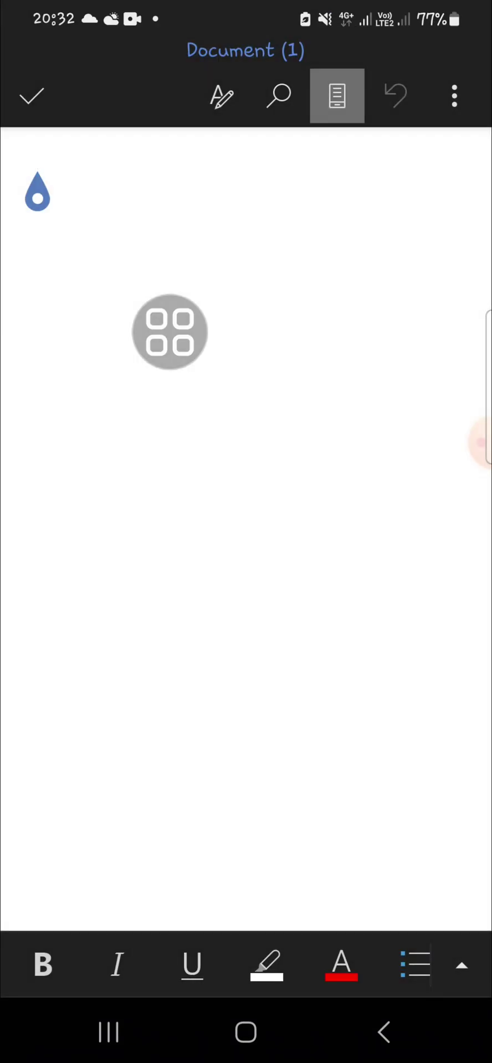
Step: Type underscores for a single rule at the page top, then start a row of equals signs
{"action": "left_click_drag", "start_coordinate": [169, 332], "coordinate": [392, 238]}
{"action": "left_click", "coordinate": [189, 174]}
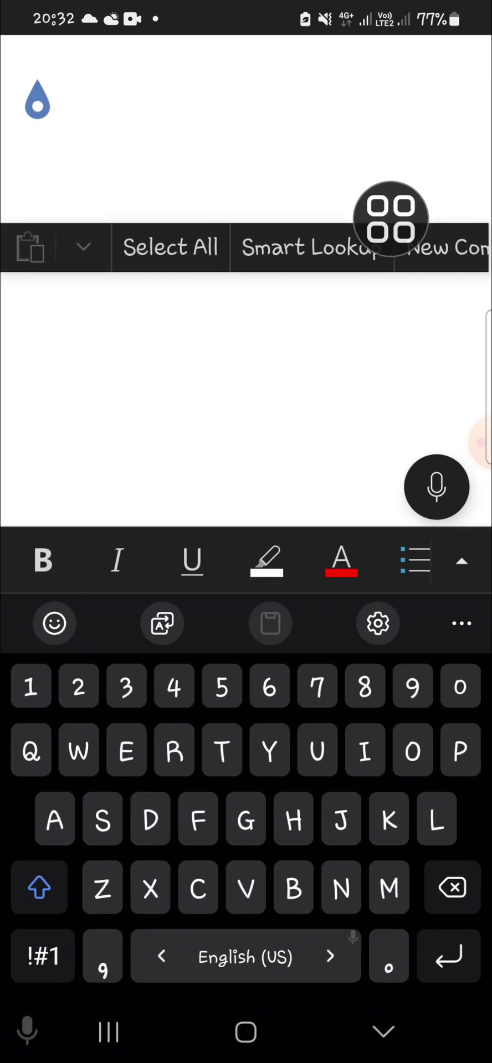
{"action": "left_click", "coordinate": [462, 401]}
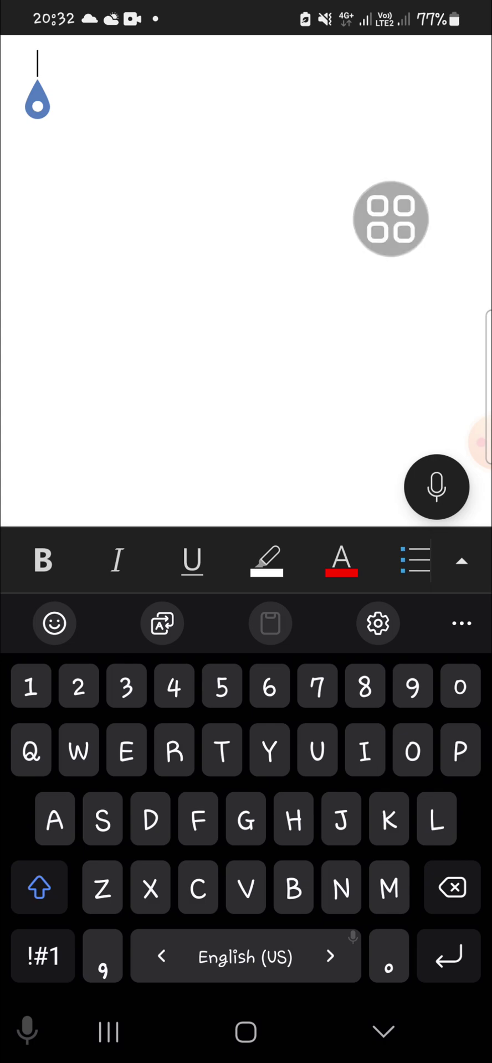
{"action": "left_click", "coordinate": [43, 955]}
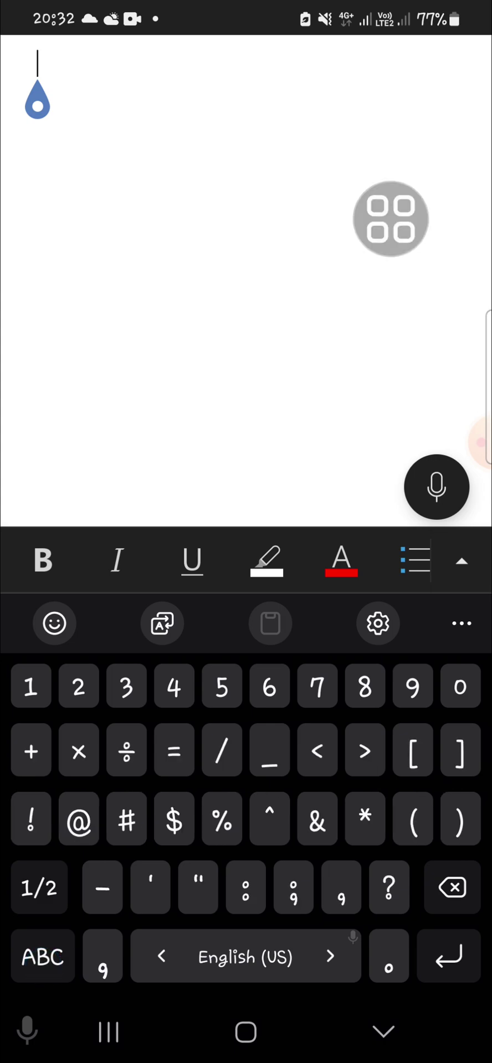
{"action": "type", "text": "____"}
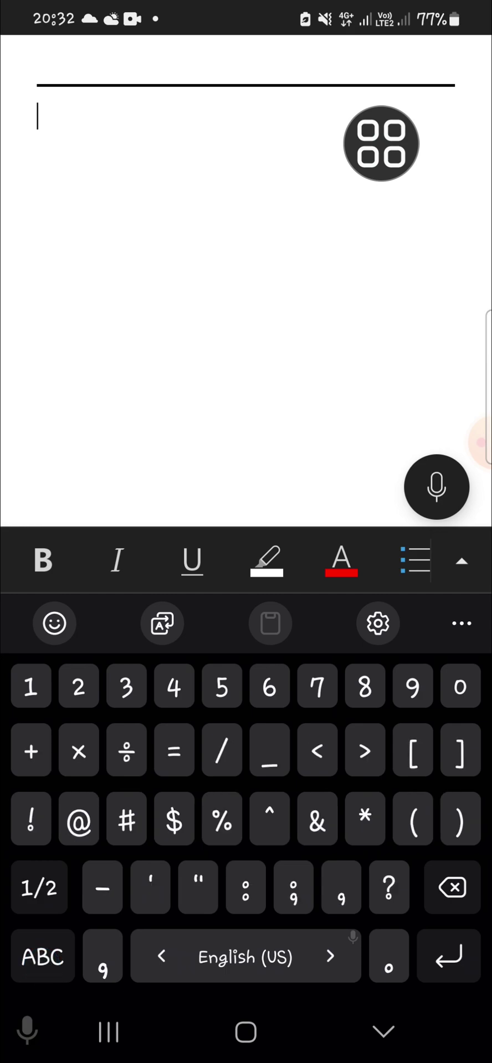
{"action": "type", "text": "======="}
{"action": "mouse_move", "coordinate": [381, 143]}
{"action": "left_mouse_down"}
{"action": "mouse_move", "coordinate": [228, 207]}
{"action": "mouse_move", "coordinate": [163, 210]}
{"action": "left_mouse_up"}
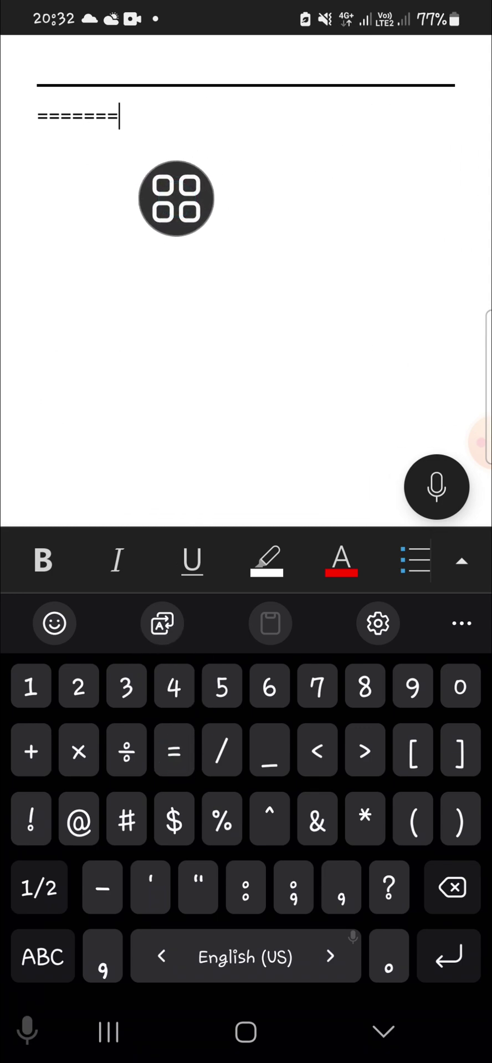
Step: Turn the equals signs into a double line, then nine # signs into a triple line
{"action": "key", "text": "Return"}
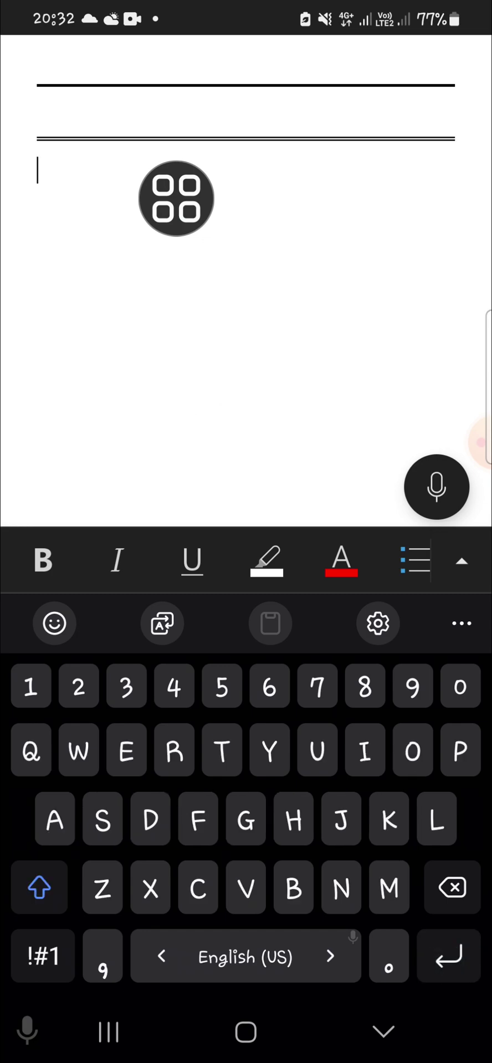
{"action": "left_click", "coordinate": [43, 956]}
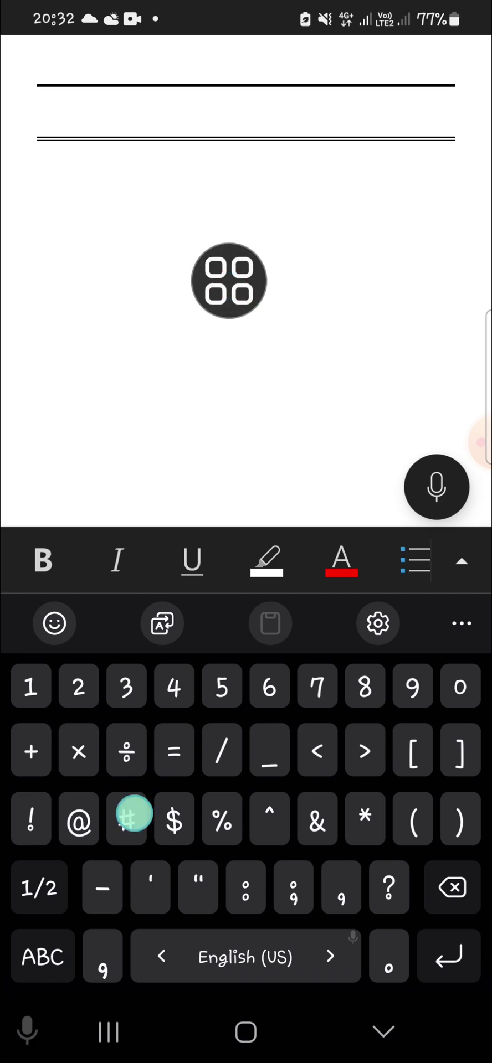
{"action": "type", "text": "#########"}
{"action": "key", "text": "Return"}
{"action": "mouse_move", "coordinate": [228, 281]}
{"action": "left_mouse_down"}
{"action": "mouse_move", "coordinate": [275, 349]}
{"action": "mouse_move", "coordinate": [291, 274]}
{"action": "mouse_move", "coordinate": [280, 323]}
{"action": "left_mouse_up"}
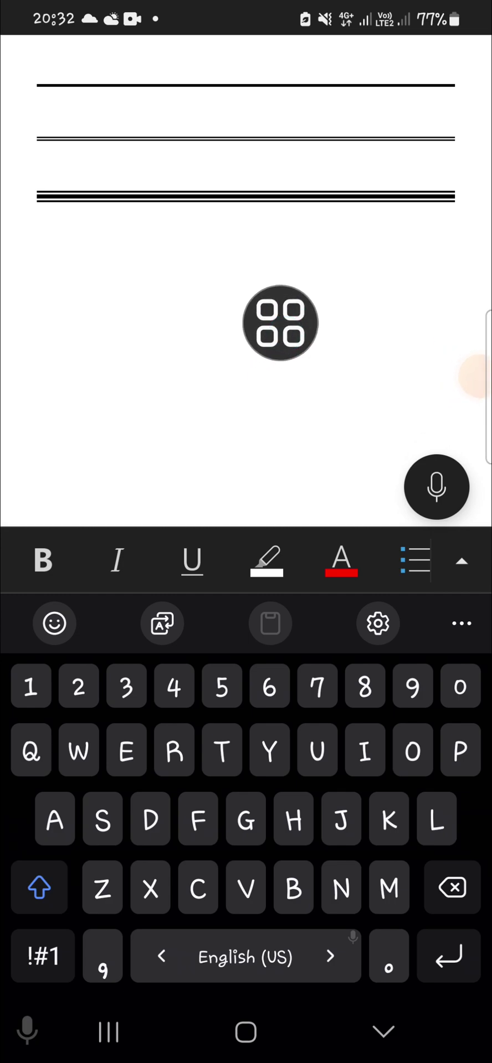
{"action": "left_click", "coordinate": [43, 955]}
{"action": "left_click", "coordinate": [39, 887]}
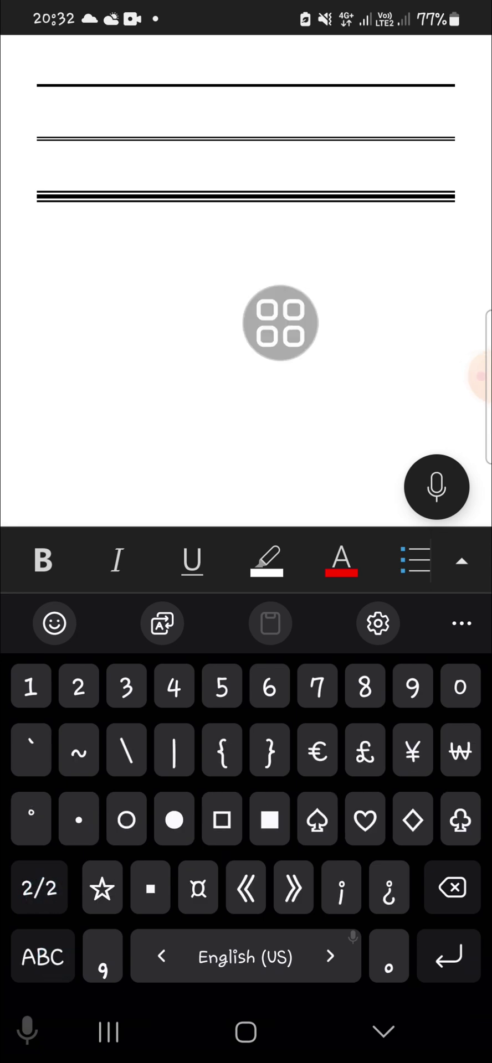
{"action": "type", "text": "~~~~~~~~~~~~~"}
{"action": "key", "text": "Return"}
{"action": "left_click_drag", "start_coordinate": [280, 323], "coordinate": [151, 406]}
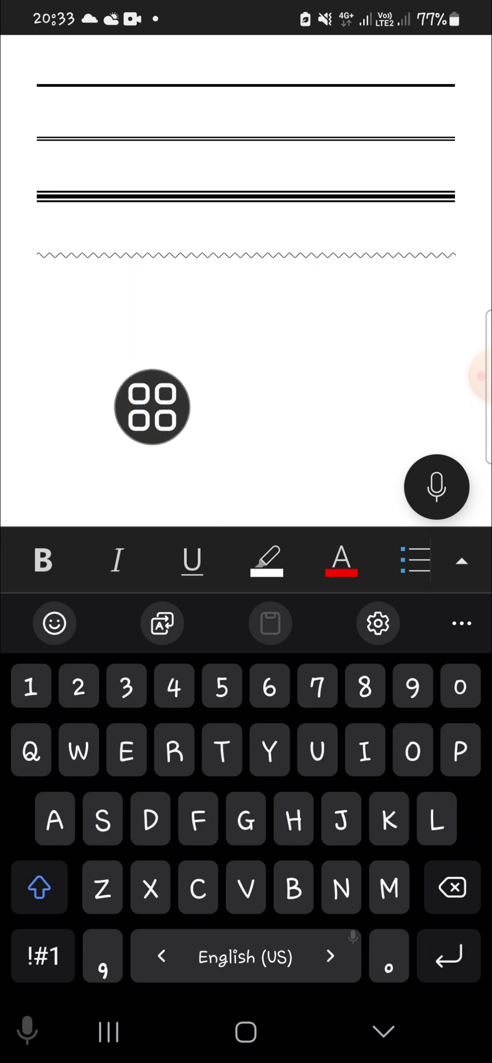
{"action": "left_click_drag", "start_coordinate": [479, 376], "coordinate": [459, 323]}
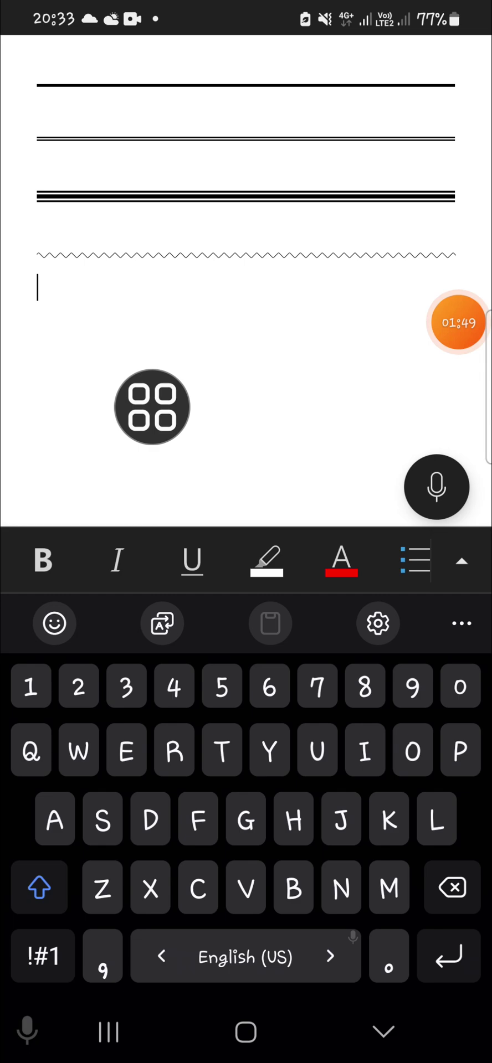
{"action": "mouse_move", "coordinate": [152, 407]}
{"action": "left_mouse_down"}
{"action": "mouse_move", "coordinate": [284, 353]}
{"action": "mouse_move", "coordinate": [264, 404]}
{"action": "mouse_move", "coordinate": [349, 258]}
{"action": "mouse_move", "coordinate": [273, 327]}
{"action": "mouse_move", "coordinate": [256, 401]}
{"action": "mouse_move", "coordinate": [316, 301]}
{"action": "mouse_move", "coordinate": [333, 195]}
{"action": "left_mouse_up"}
Step: Type eight underscores below the wavy line and convert them into a full-width rule
{"action": "left_click", "coordinate": [199, 354]}
{"action": "left_click", "coordinate": [201, 460]}
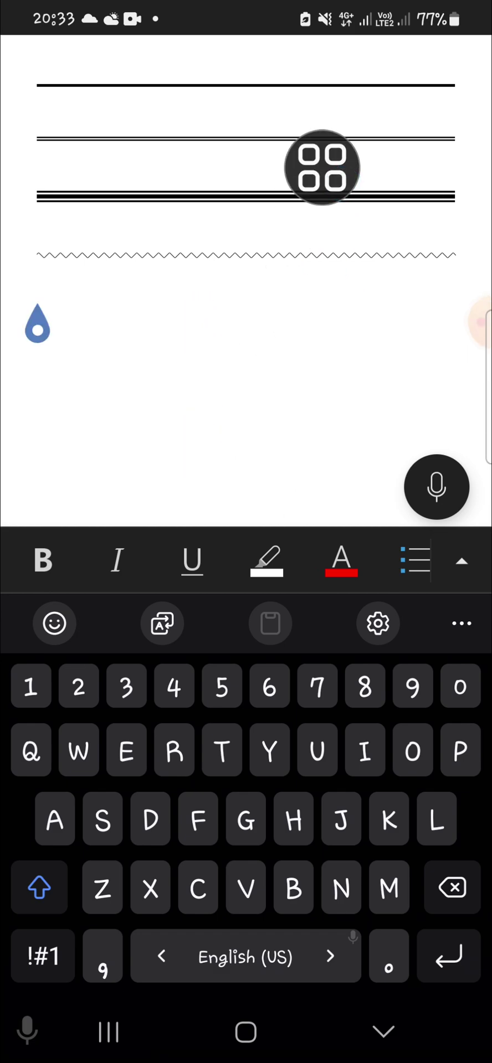
{"action": "left_click", "coordinate": [93, 325]}
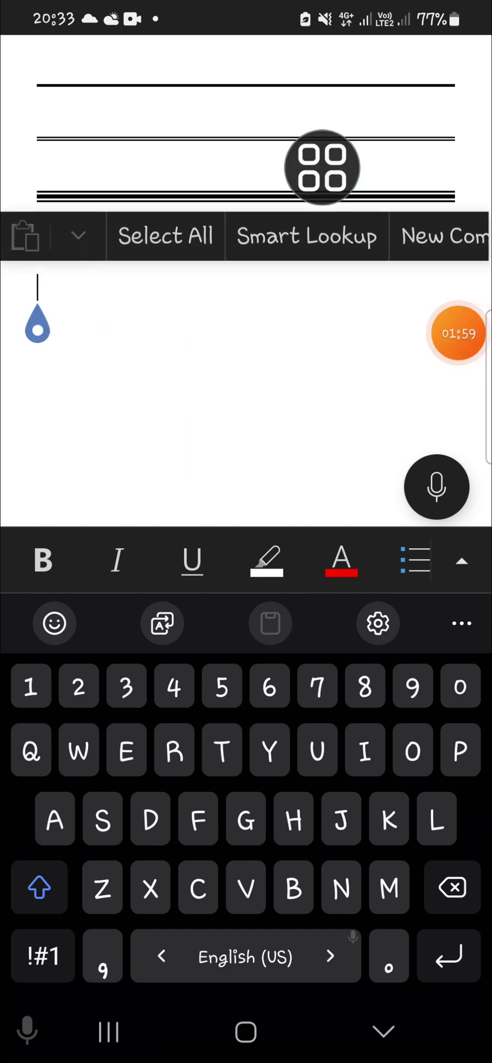
{"action": "left_click", "coordinate": [43, 955]}
{"action": "type", "text": "________"}
{"action": "key", "text": "Return"}
{"action": "left_click_drag", "start_coordinate": [321, 168], "coordinate": [285, 364]}
Step: Adjust blank lines above the new rule, deleting the triple and wavy lines
{"action": "left_click", "coordinate": [235, 311]}
{"action": "left_click", "coordinate": [193, 322]}
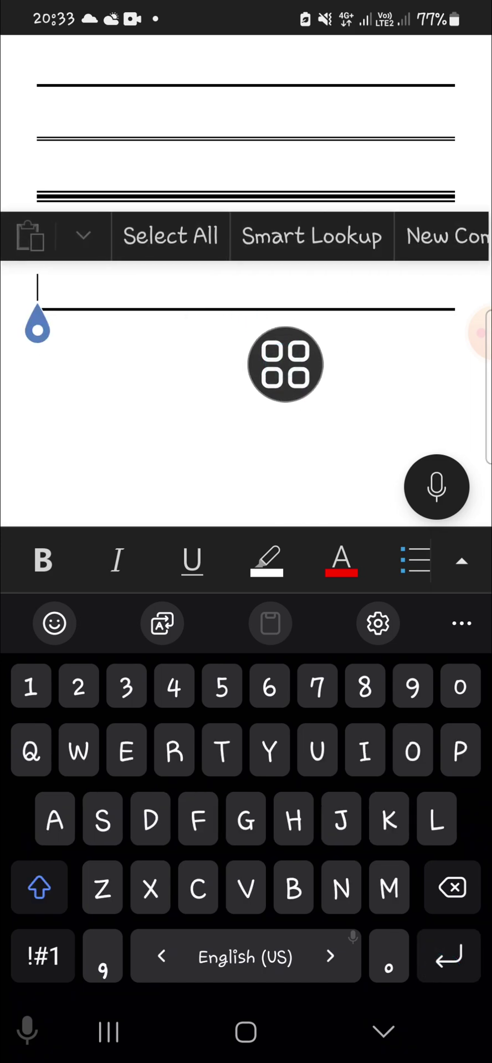
{"action": "key", "text": "Return"}
{"action": "key", "text": "Return"}
{"action": "left_click_drag", "start_coordinate": [306, 339], "coordinate": [360, 241]}
{"action": "left_click", "coordinate": [231, 437]}
{"action": "left_click", "coordinate": [224, 354]}
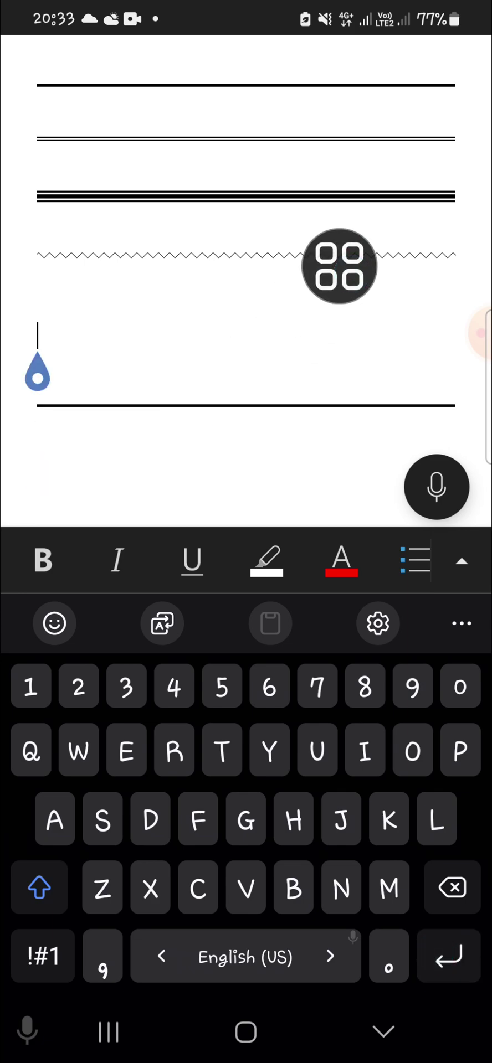
{"action": "key", "text": "Return"}
{"action": "left_click", "coordinate": [303, 467]}
{"action": "left_click", "coordinate": [407, 284]}
{"action": "left_click", "coordinate": [299, 484]}
{"action": "left_click", "coordinate": [454, 338]}
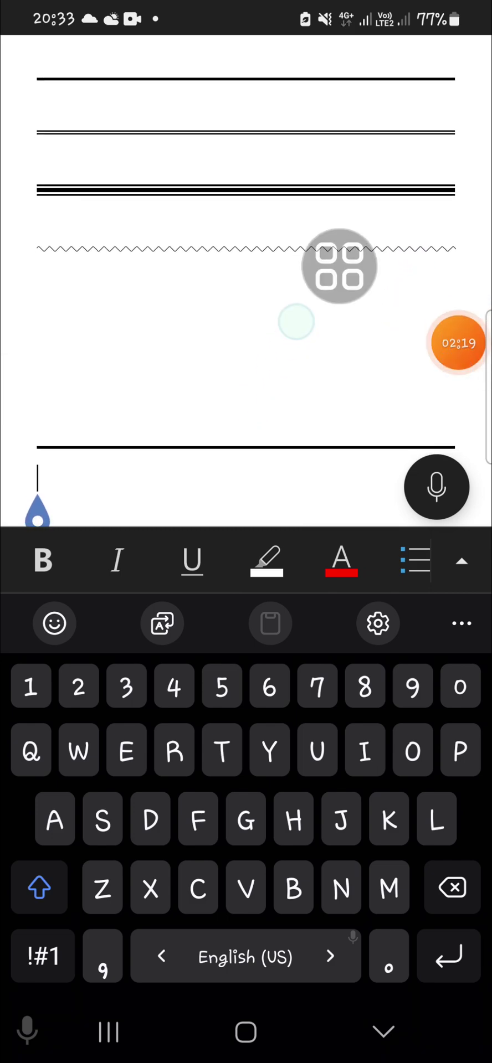
{"action": "left_click", "coordinate": [147, 358]}
{"action": "key", "text": "BackSpace"}
{"action": "key", "text": "BackSpace"}
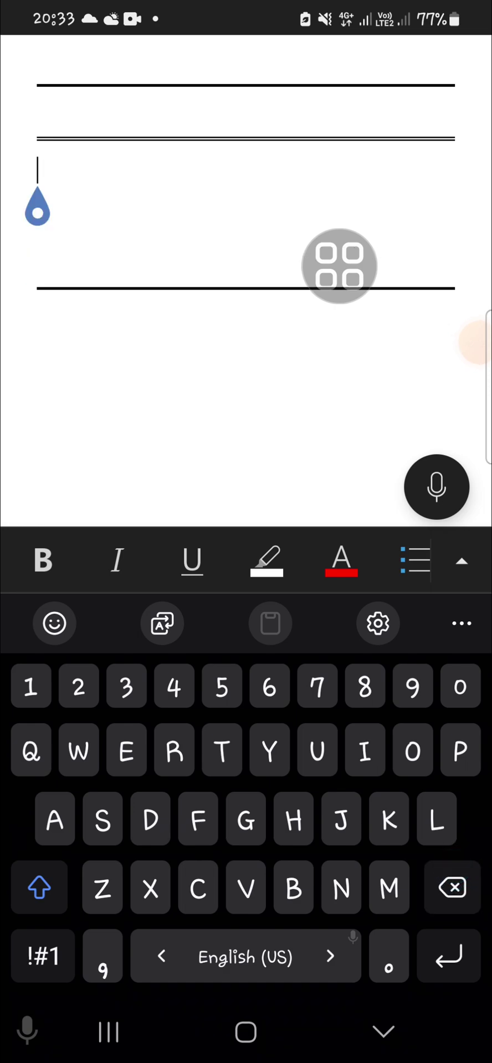
Step: Undo the deletion to restore the triple line
{"action": "left_click", "coordinate": [387, 1032]}
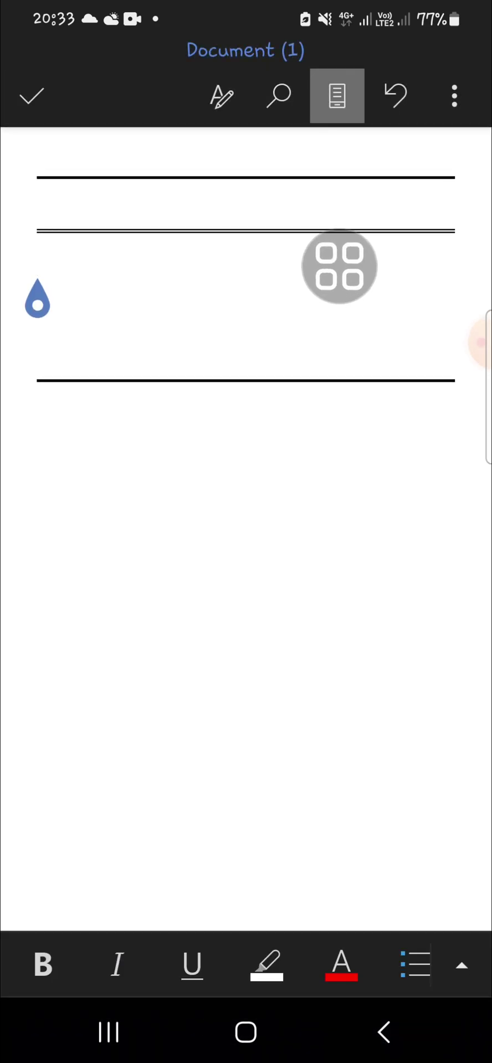
{"action": "left_click", "coordinate": [395, 95]}
{"action": "left_click", "coordinate": [221, 402]}
{"action": "key", "text": "BackSpace"}
{"action": "key", "text": "BackSpace"}
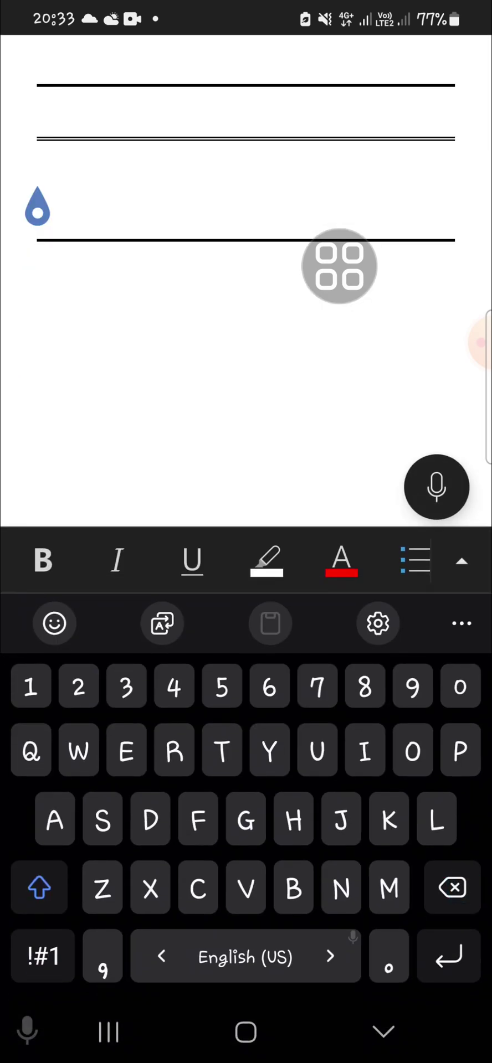
{"action": "left_click", "coordinate": [383, 1031]}
{"action": "left_click", "coordinate": [395, 95]}
Step: Type a row of equals signs below the bottom rule, correcting mistyped division signs
{"action": "left_click", "coordinate": [269, 466]}
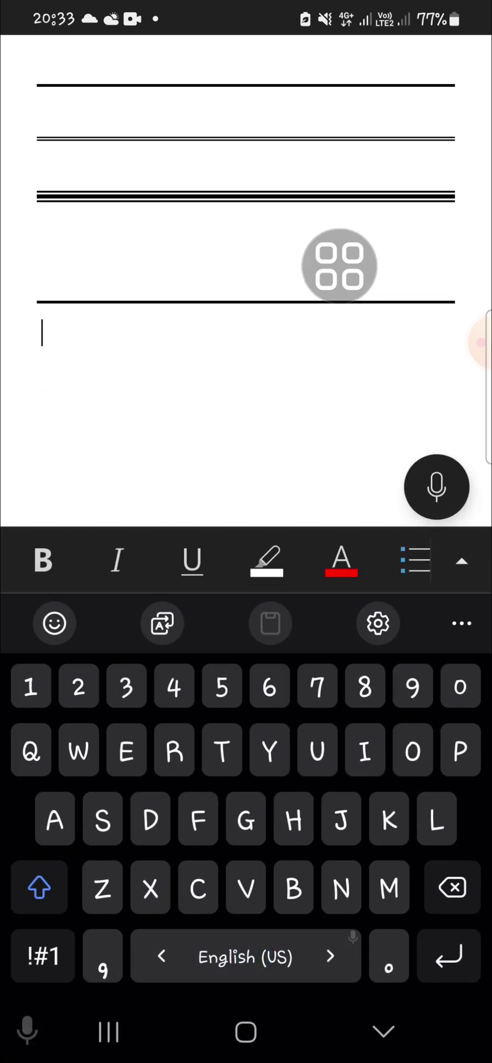
{"action": "left_click", "coordinate": [43, 955]}
{"action": "type", "text": "=========="}
{"action": "key", "text": "Return"}
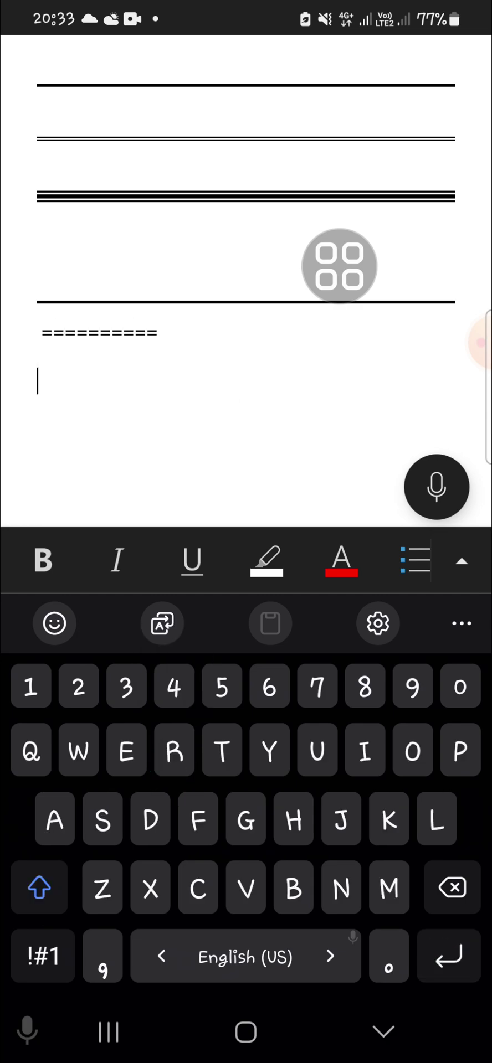
{"action": "key", "text": "BackSpace"}
{"action": "key", "text": "BackSpace"}
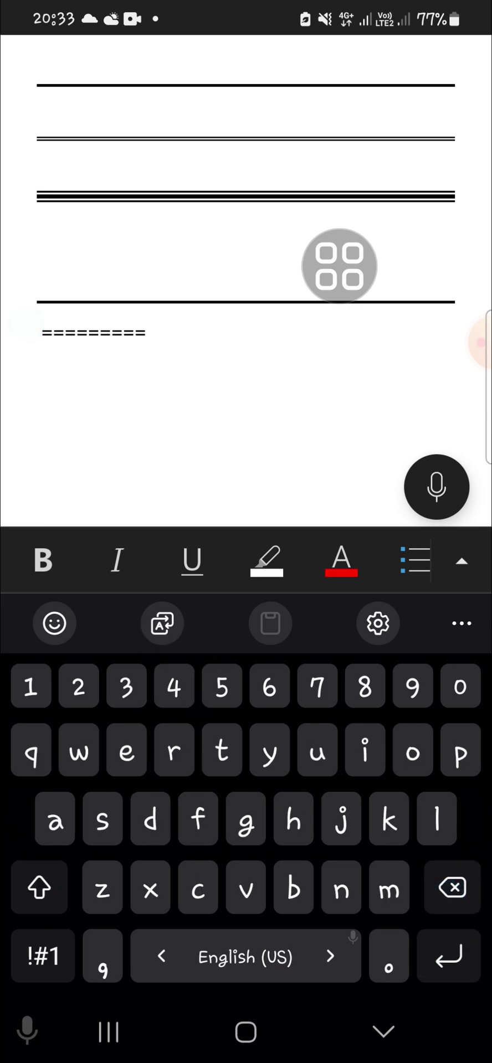
{"action": "left_click", "coordinate": [47, 334]}
{"action": "left_click", "coordinate": [189, 338]}
{"action": "left_click", "coordinate": [34, 963]}
{"action": "type", "text": "==÷÷÷"}
{"action": "key", "text": "BackSpace"}
{"action": "key", "text": "BackSpace"}
Step: Convert the equals-sign row into a double line with an empty line below it
{"action": "key", "text": "BackSpace"}
{"action": "type", "text": "=="}
{"action": "key", "text": "Return"}
{"action": "key", "text": "BackSpace"}
{"action": "left_click", "coordinate": [39, 347]}
{"action": "key", "text": "BackSpace"}
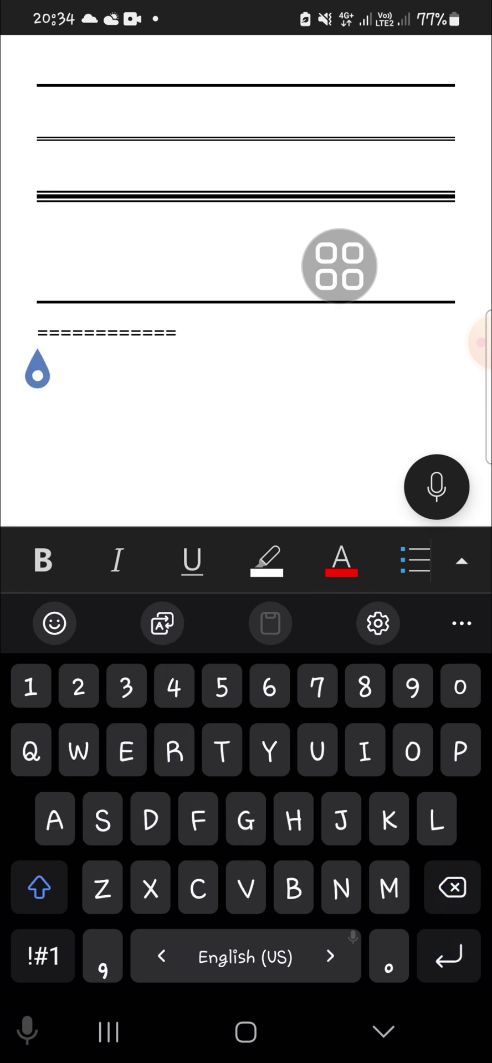
{"action": "left_click", "coordinate": [226, 333]}
{"action": "key", "text": "Return"}
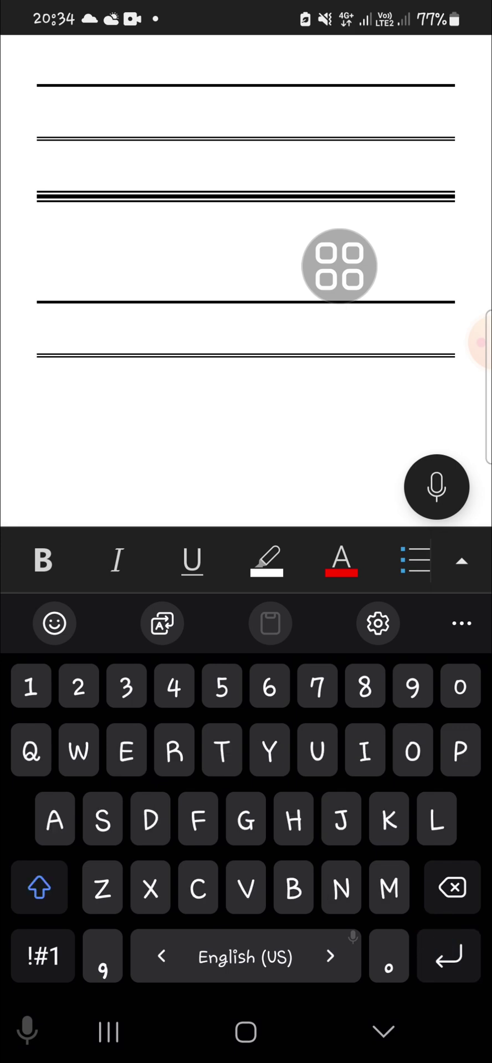
{"action": "left_click", "coordinate": [272, 452]}
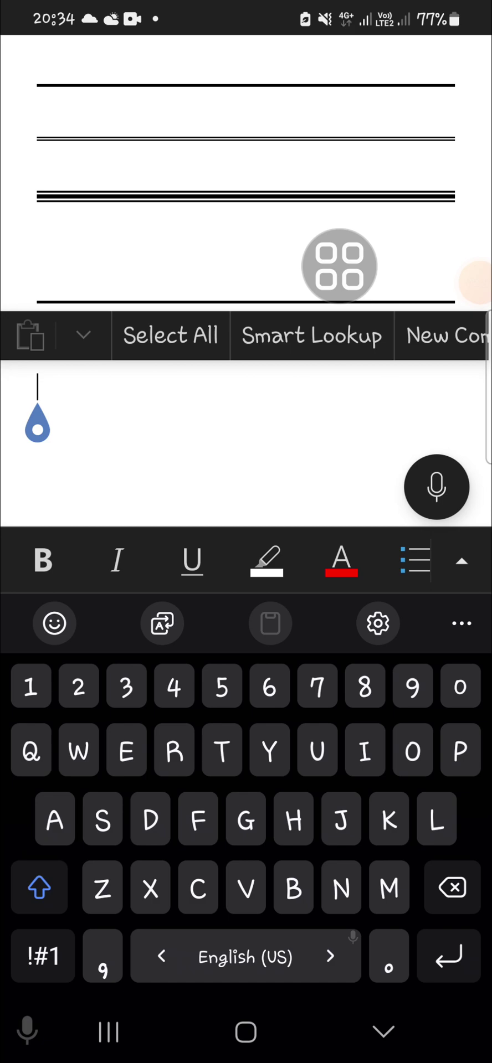
{"action": "left_click_drag", "start_coordinate": [338, 265], "coordinate": [244, 342]}
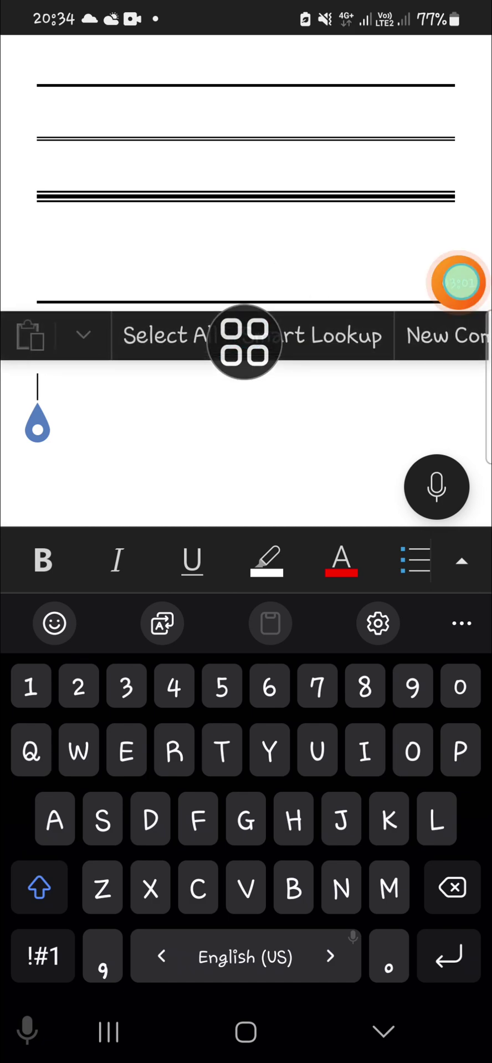